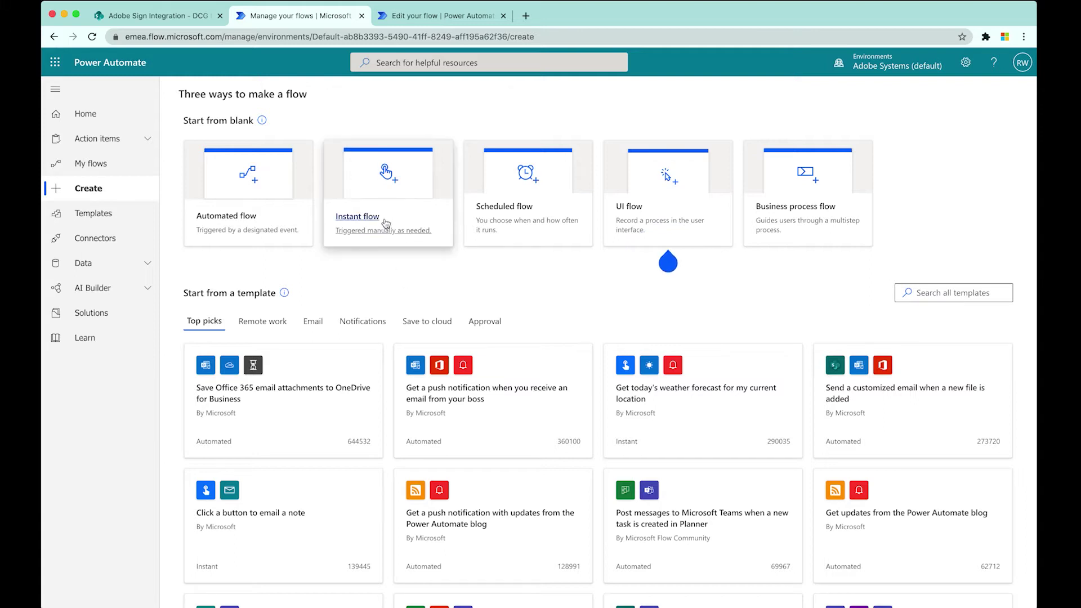
- Create a blank instant flow that uses the "Manually trigger a flow" trigger
click(373, 220)
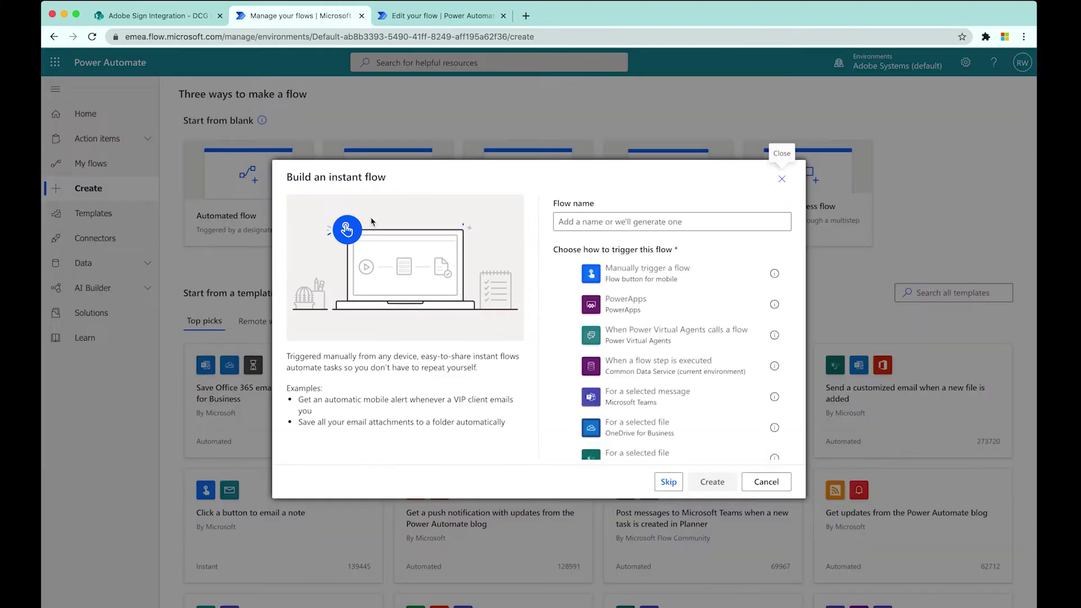
click(645, 269)
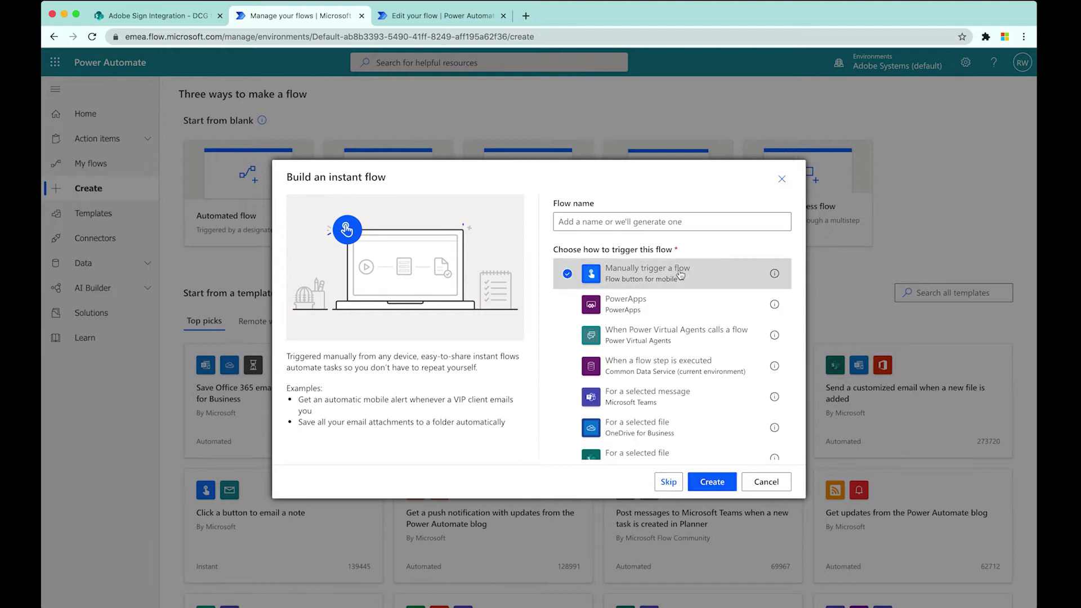
click(713, 482)
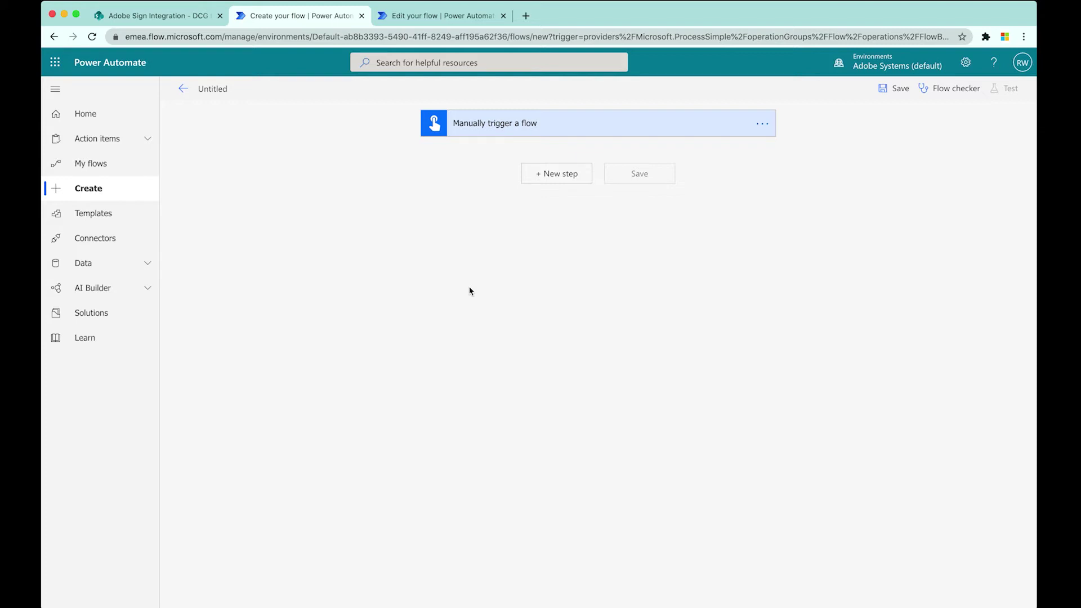
- Add a new step after the trigger, search for "adobe sign" and choose the Adobe Sign connector
click(553, 177)
text(adobe s)
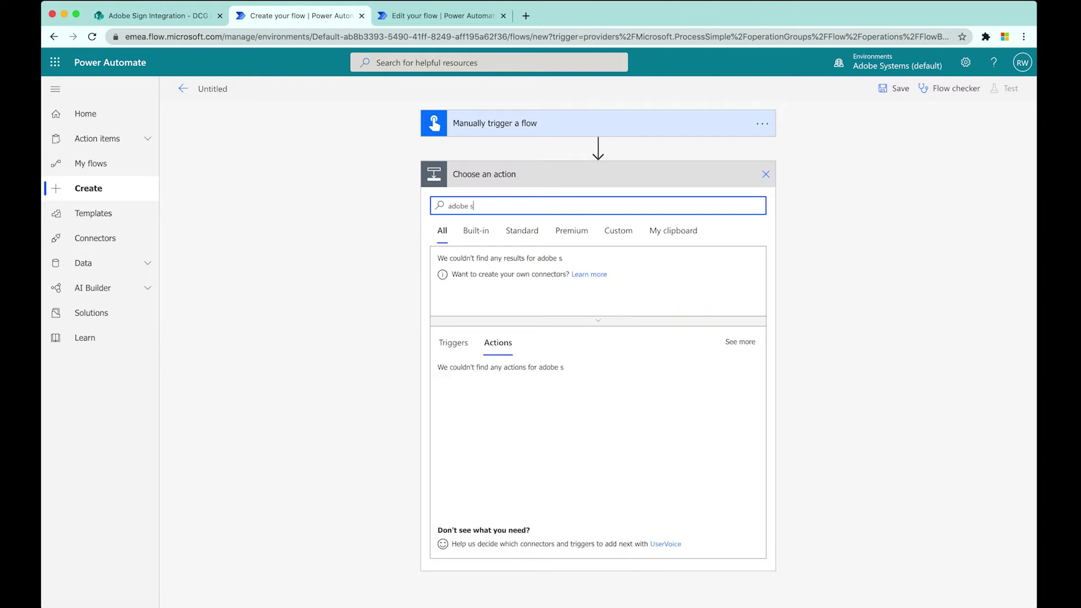
text(ign)
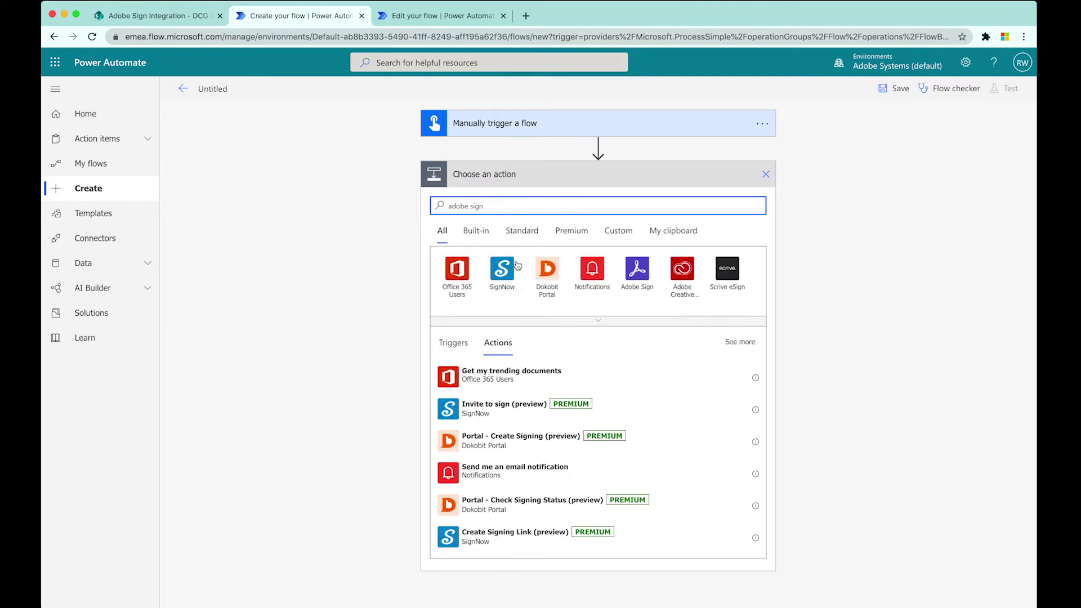
click(640, 271)
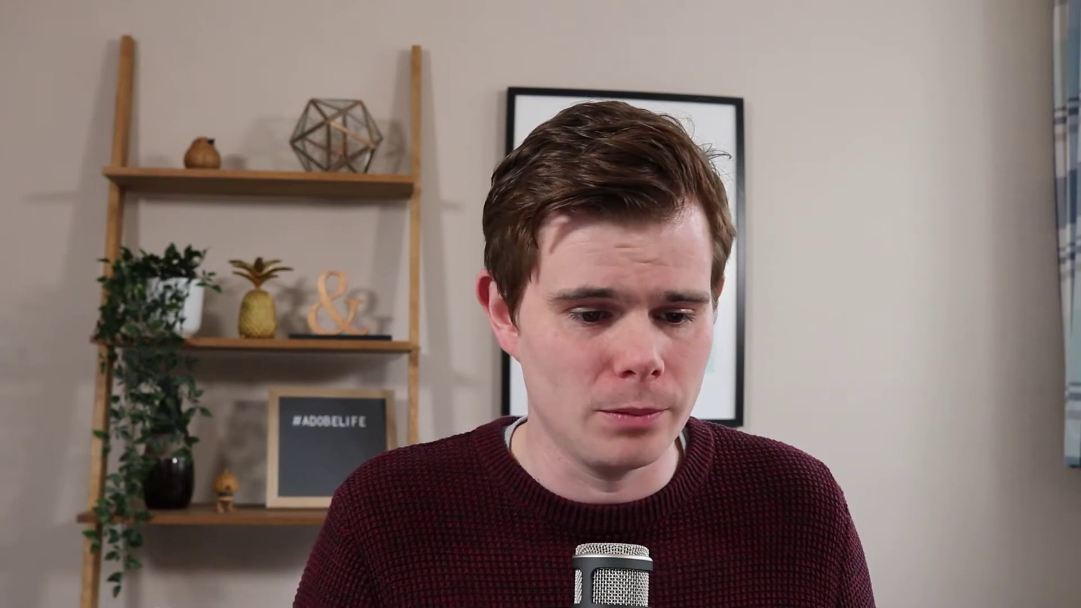
- Examine the list of actions that the Adobe Sign connector offers for agreements, templates, form data and document uploads
scroll(657, 363, down, 1)
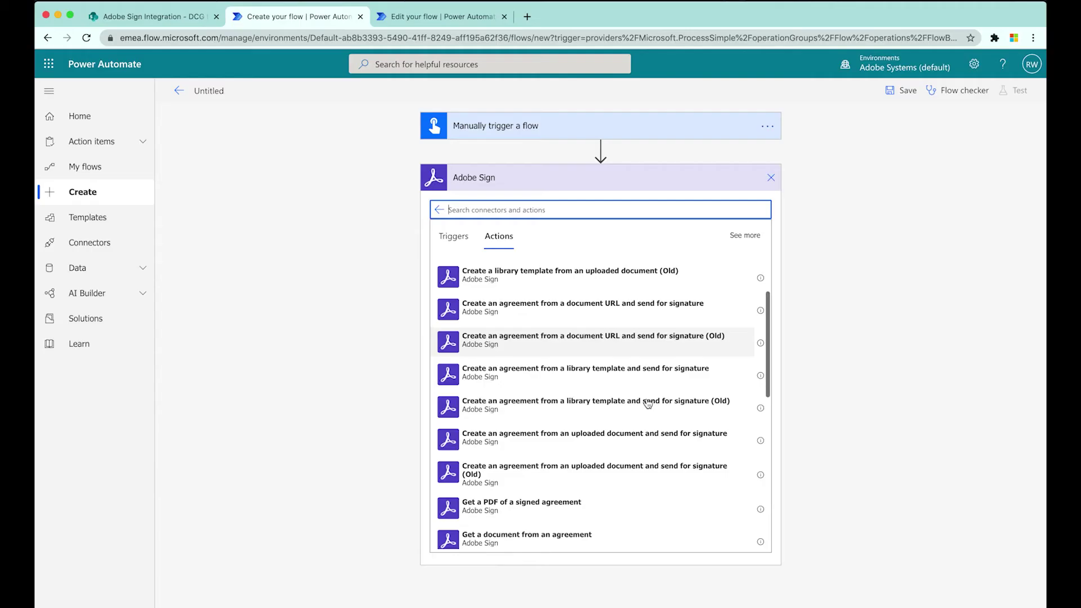
scroll(648, 403, down, 2)
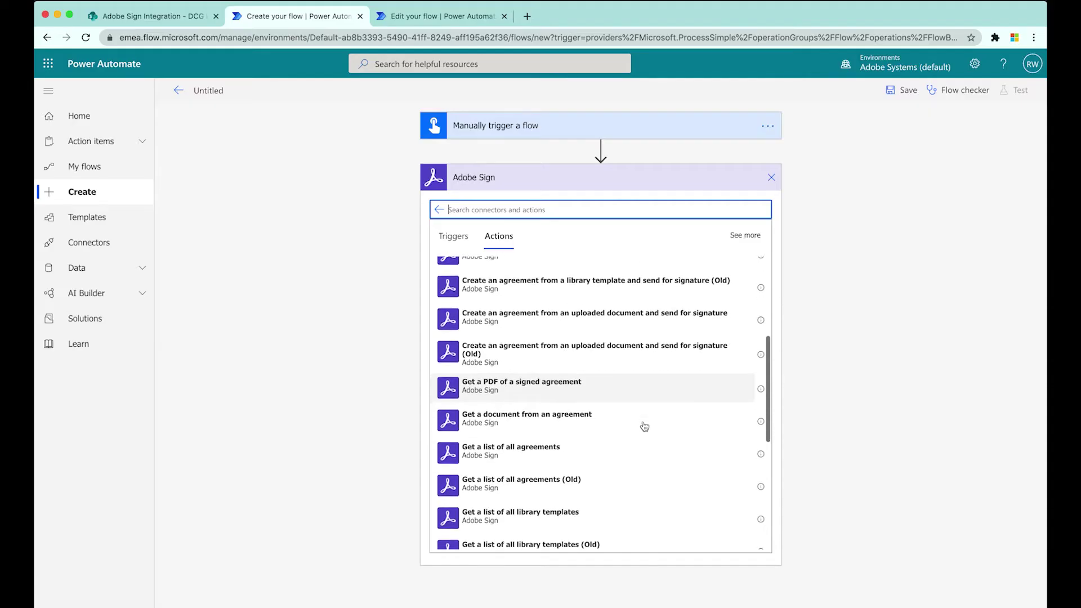
scroll(645, 426, down, 3)
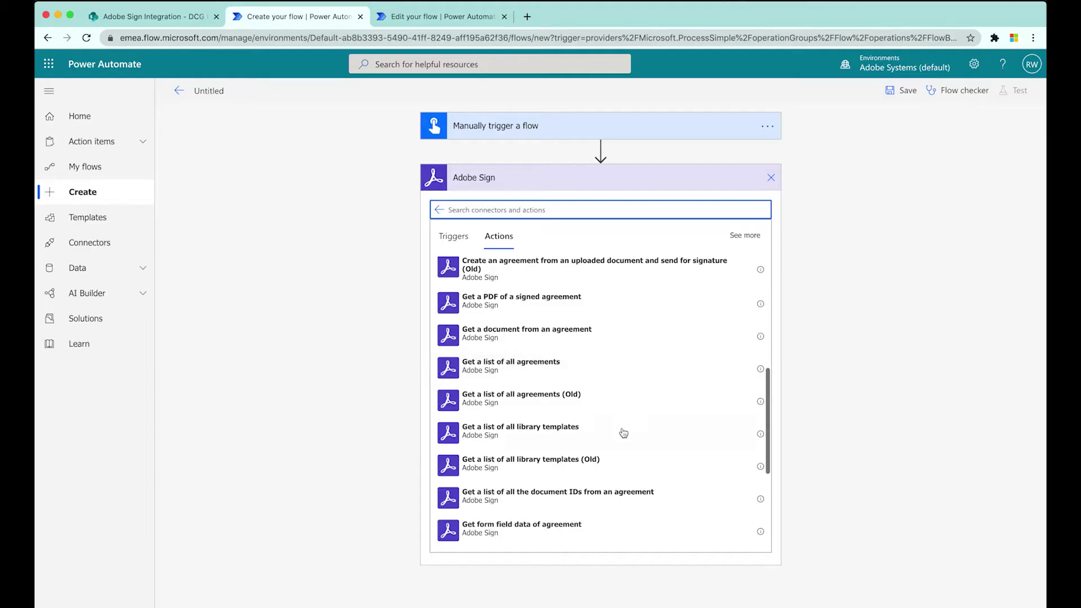
scroll(620, 435, down, 2)
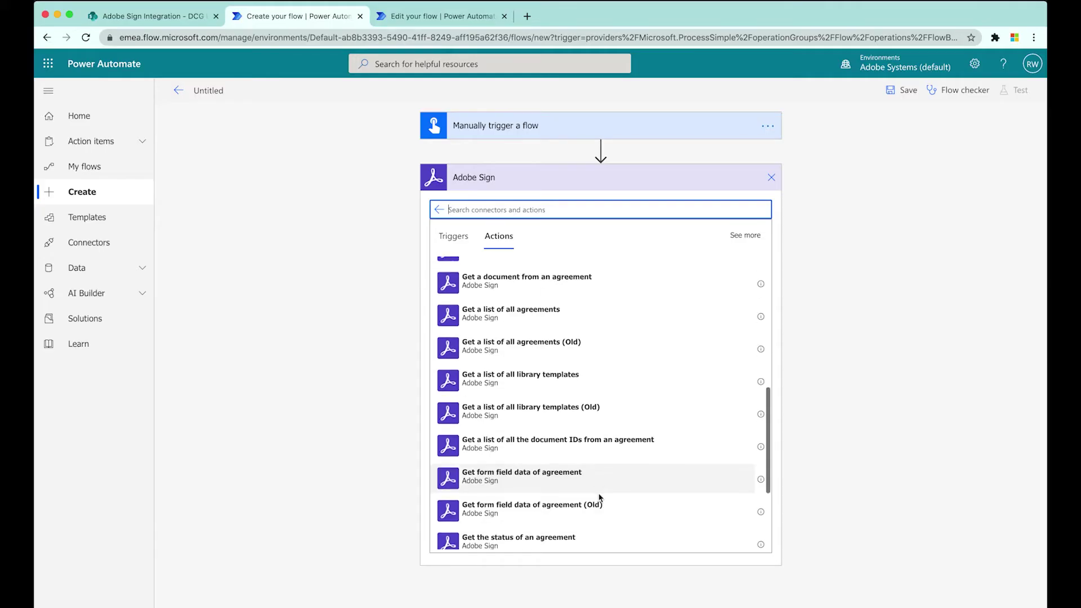
scroll(600, 499, down, 3)
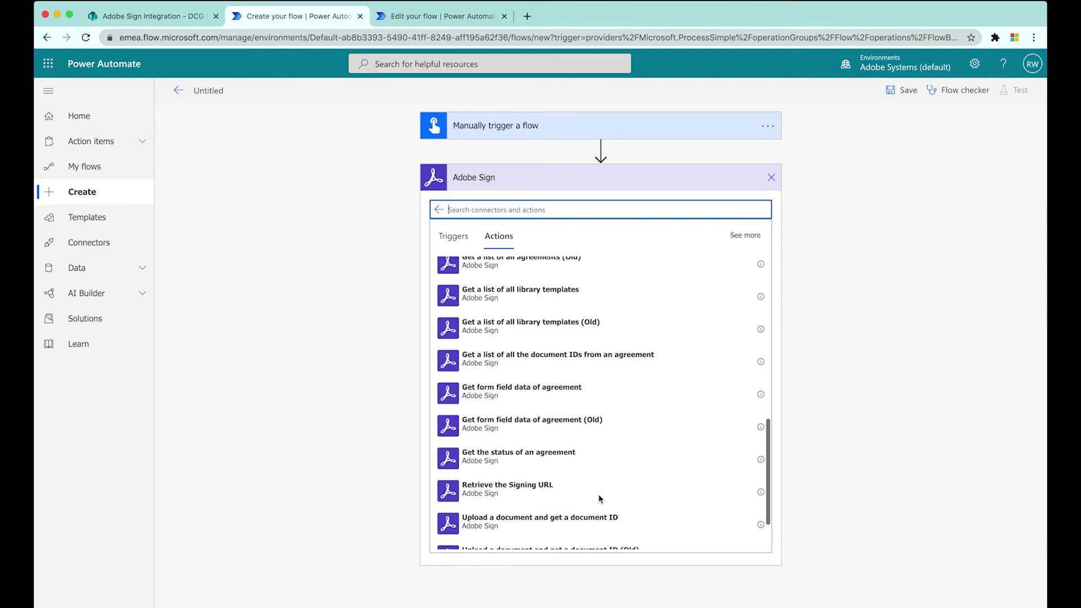
scroll(599, 499, down, 2)
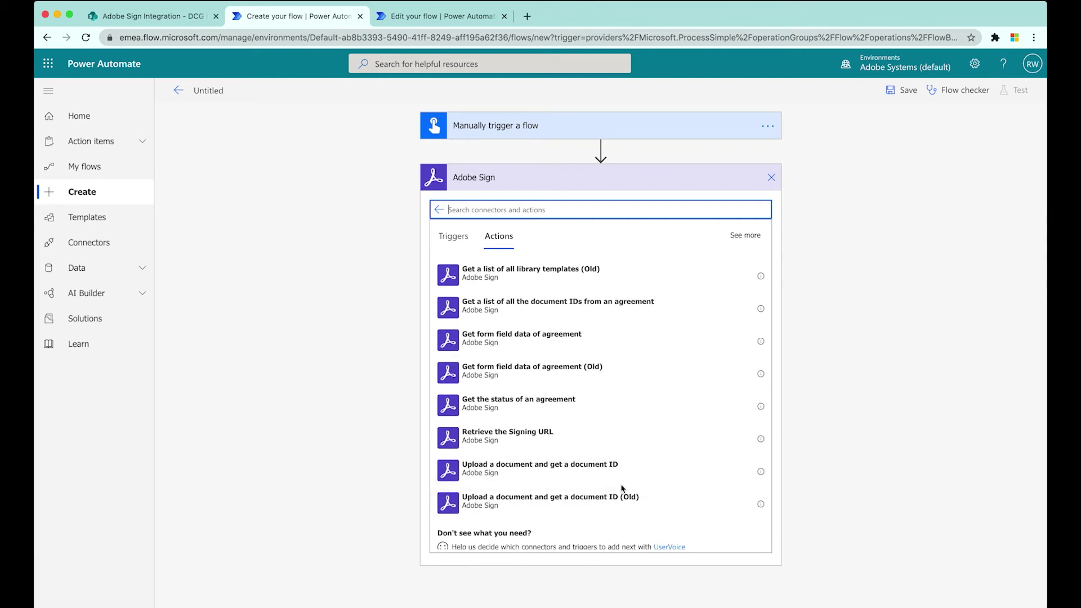
scroll(623, 489, down, 1)
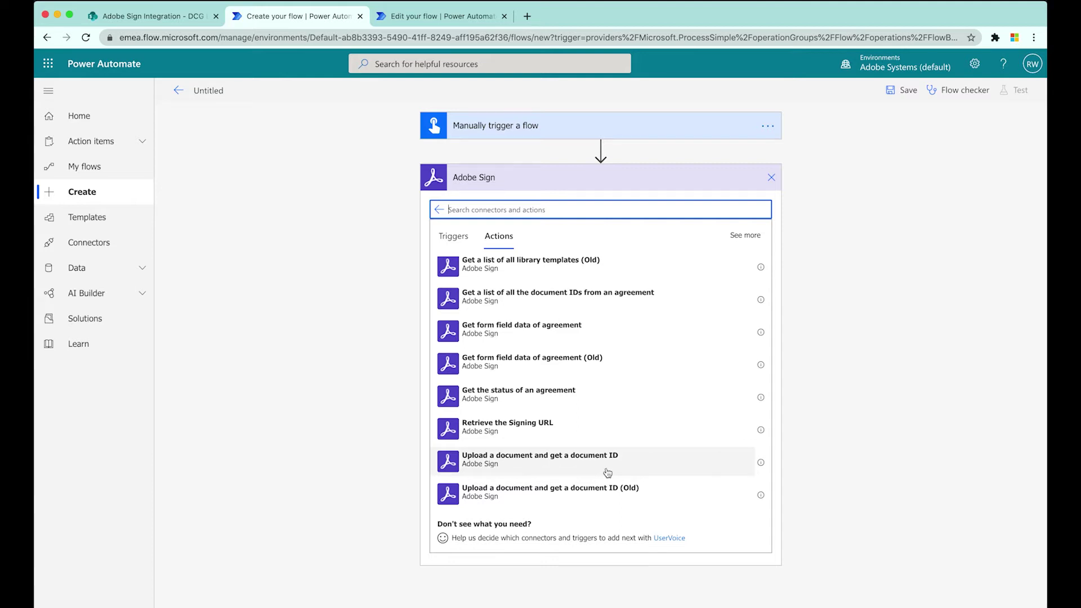
scroll(600, 469, up, 2)
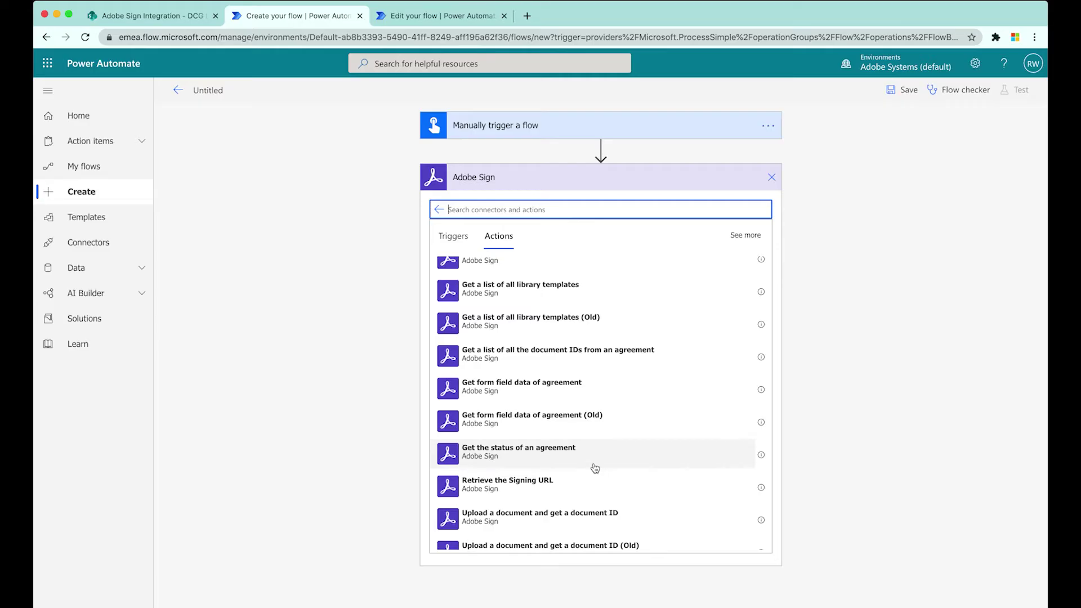
- Switch to the open SW - Send for Approval flow and inspect the actions inside its Apply to each loop, collapsing it when done
click(435, 17)
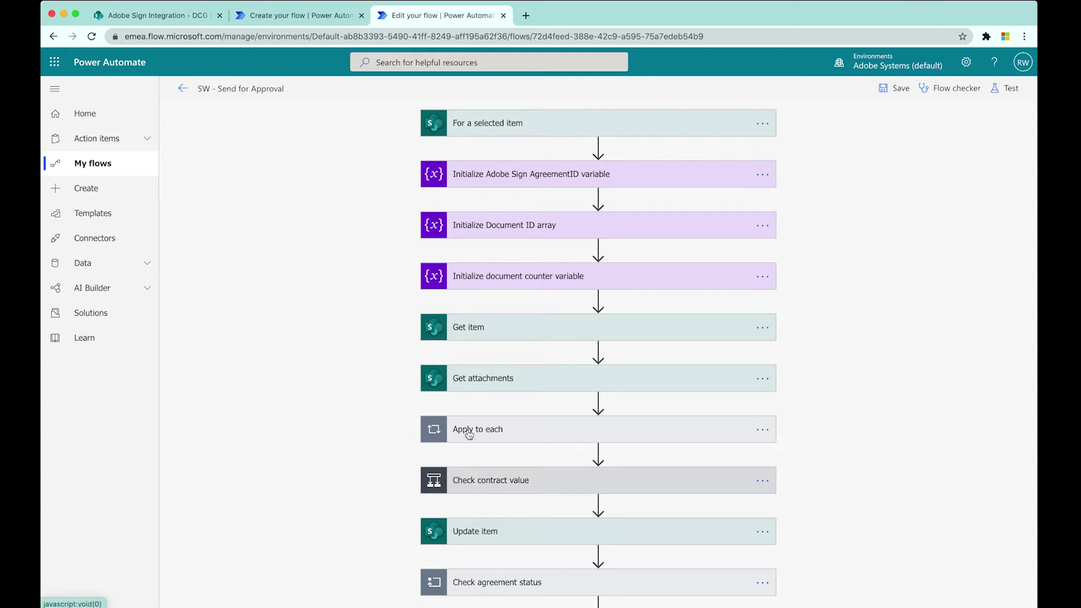
click(498, 434)
scroll(378, 419, down, 3)
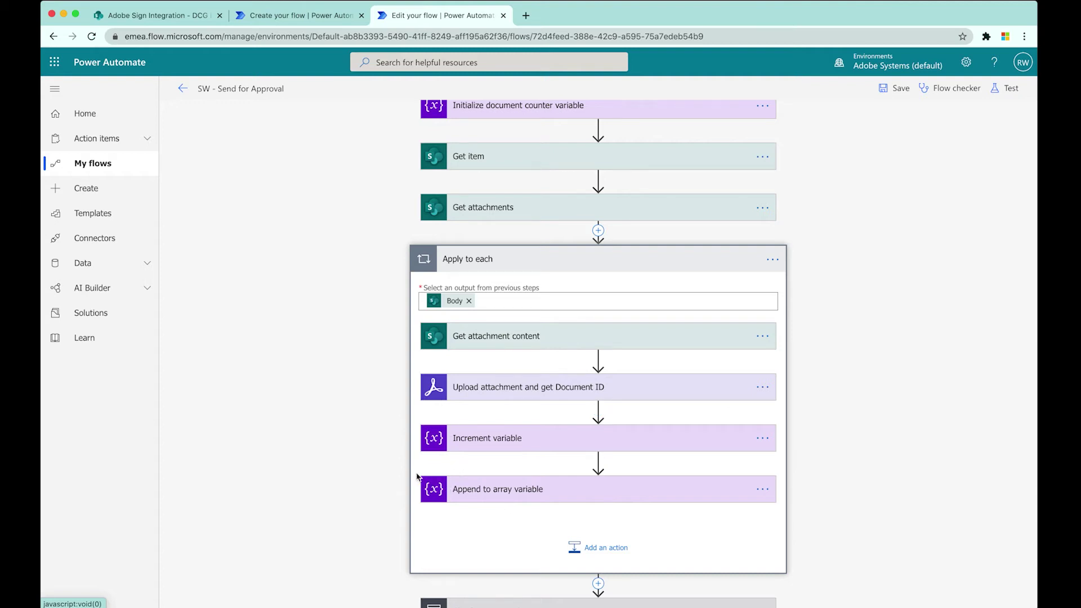
click(520, 265)
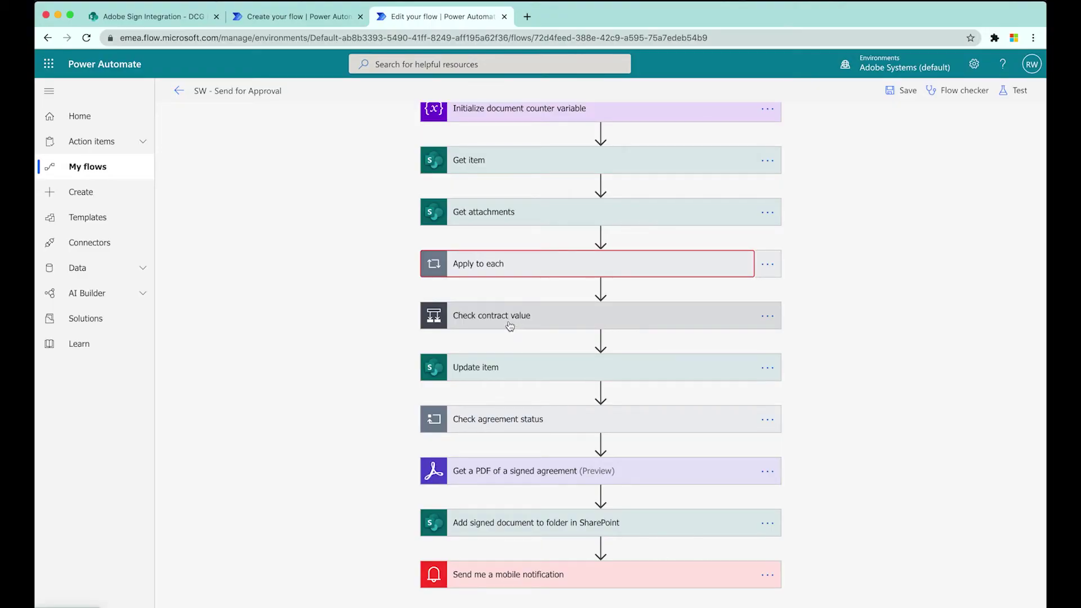
- Expand the Check contract value condition and review its If yes and If no branches and the actions that follow
click(522, 329)
scroll(329, 323, down, 3)
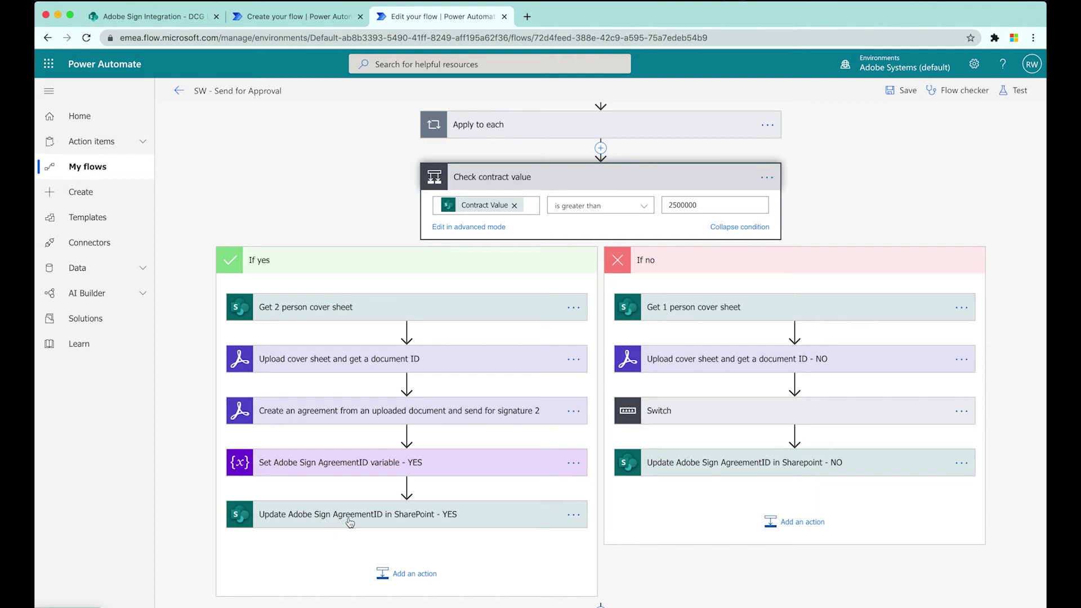
scroll(360, 527, down, 3)
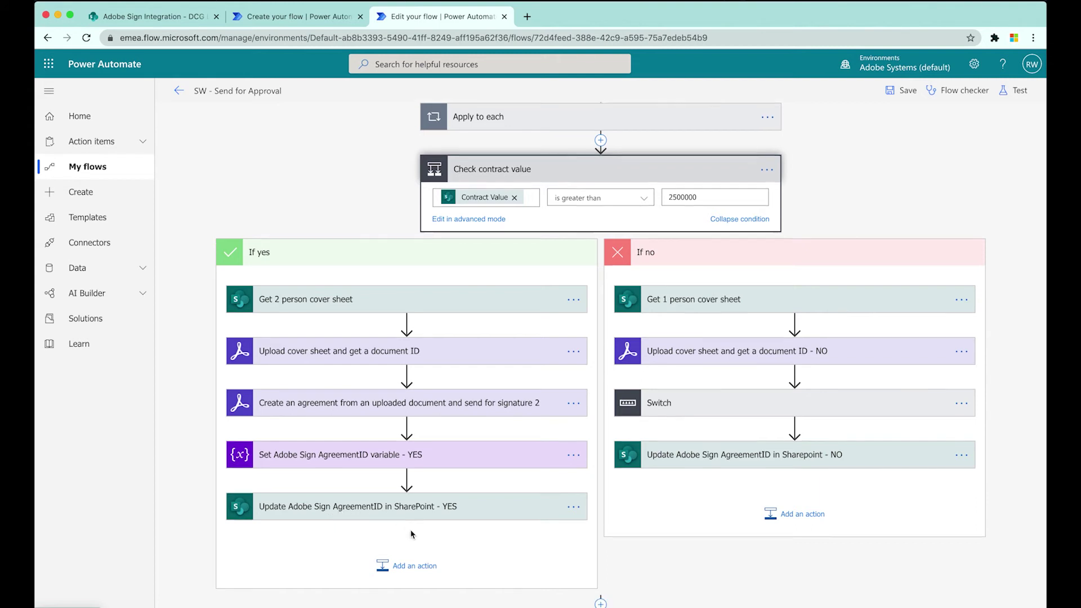
scroll(381, 527, down, 1)
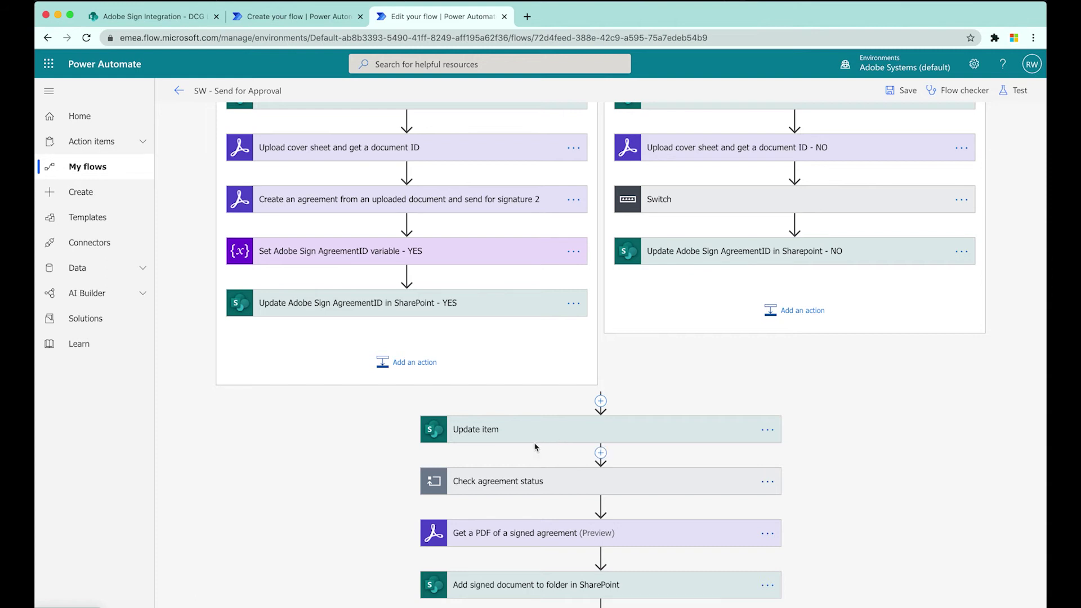
scroll(568, 477, down, 1)
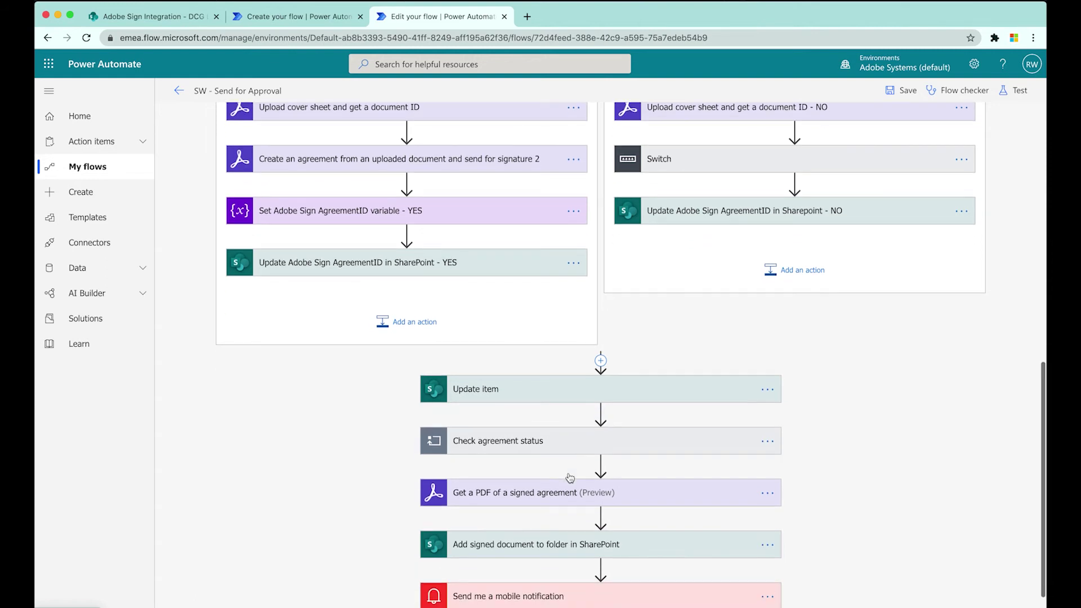
scroll(570, 478, down, 1)
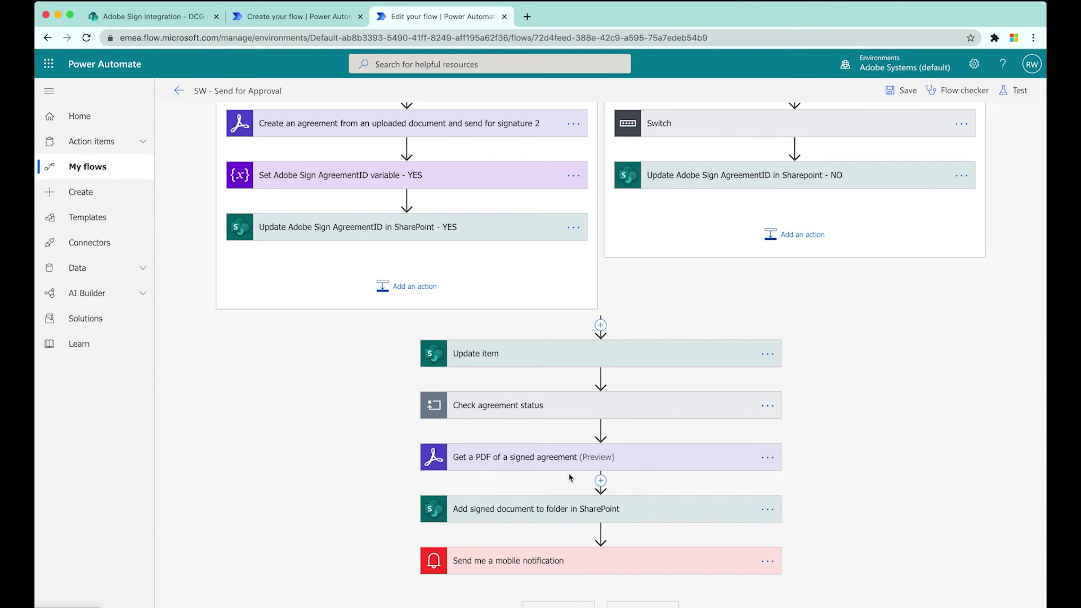
- Expand the Check agreement status loop and review its exit condition and inner actions
click(527, 405)
scroll(721, 455, down, 3)
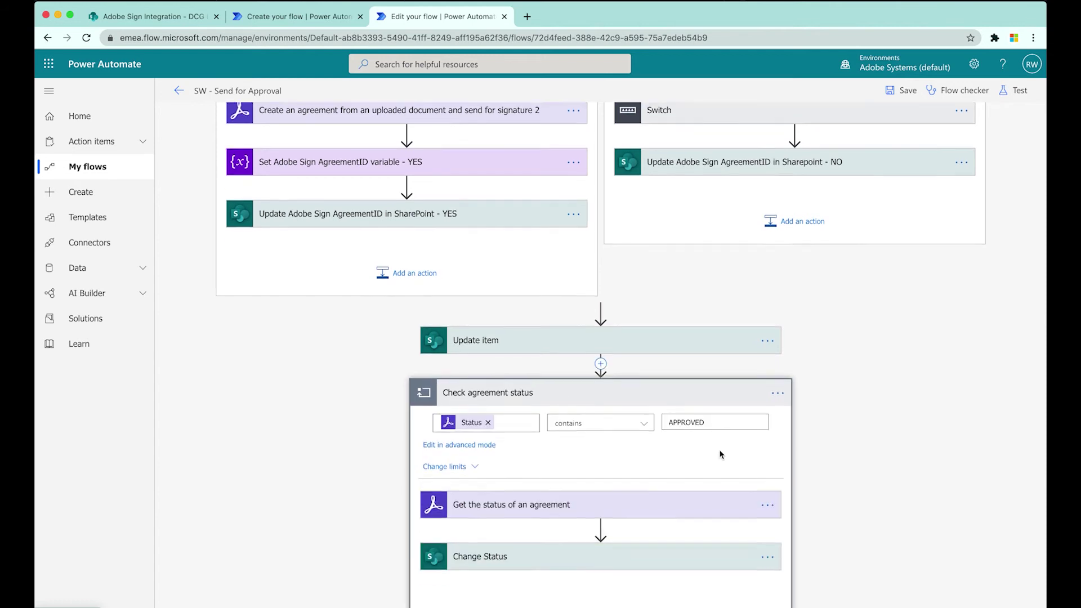
scroll(721, 455, down, 2)
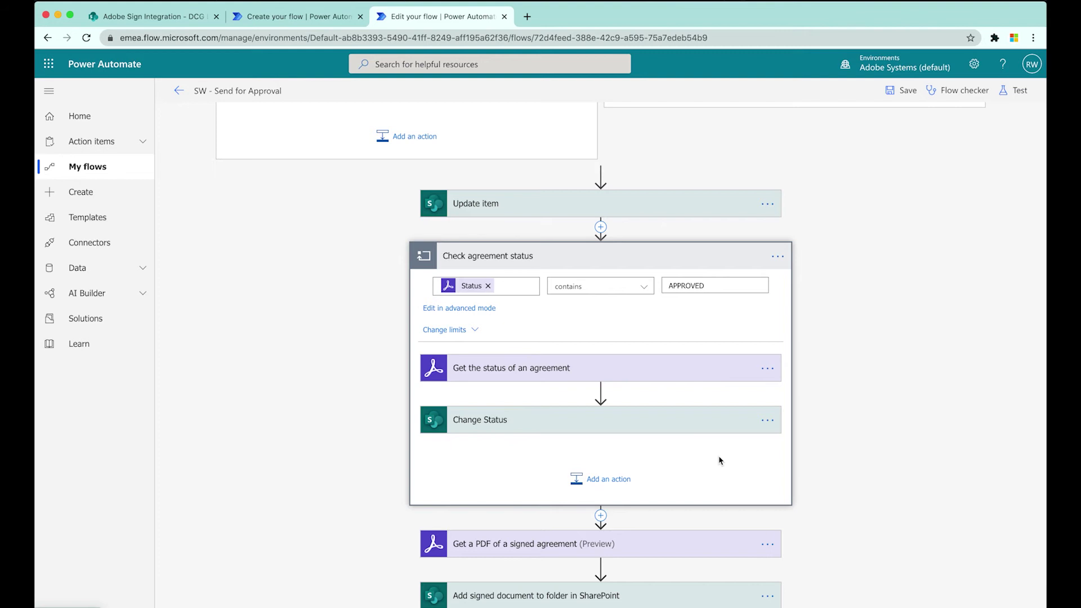
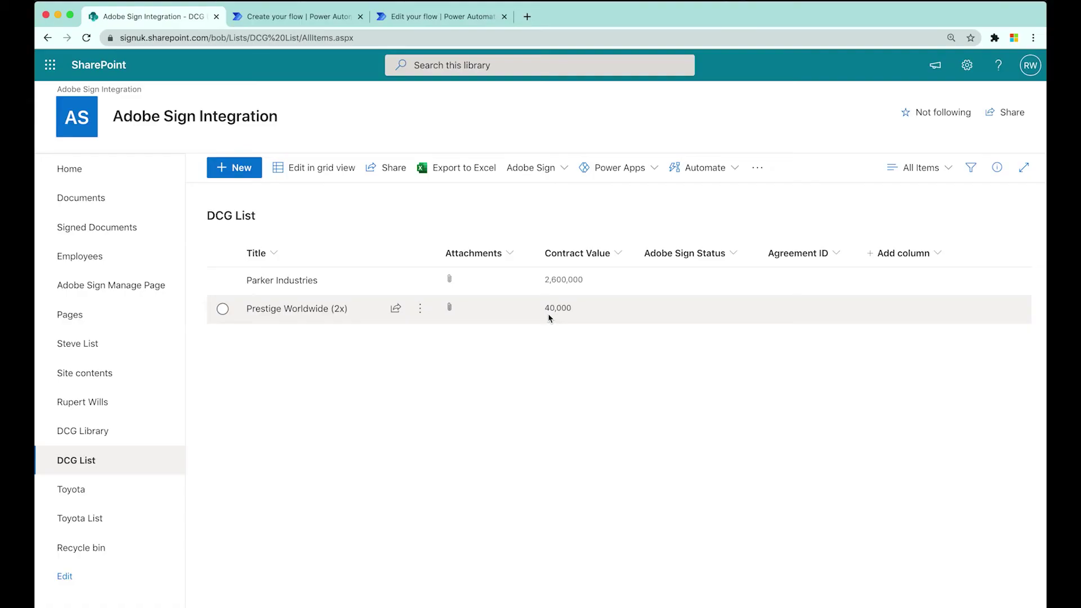
- Run the SW - Send for Approval flow on the Prestige Worldwide (2x) item in DCG List, and clear the item selection
click(421, 309)
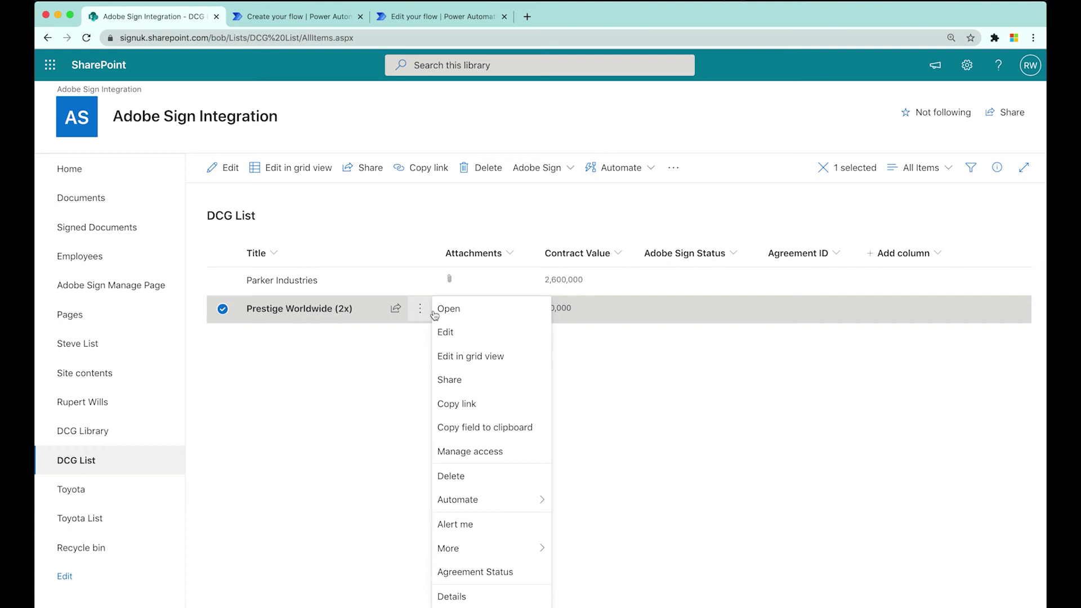
mouse_move(482, 501)
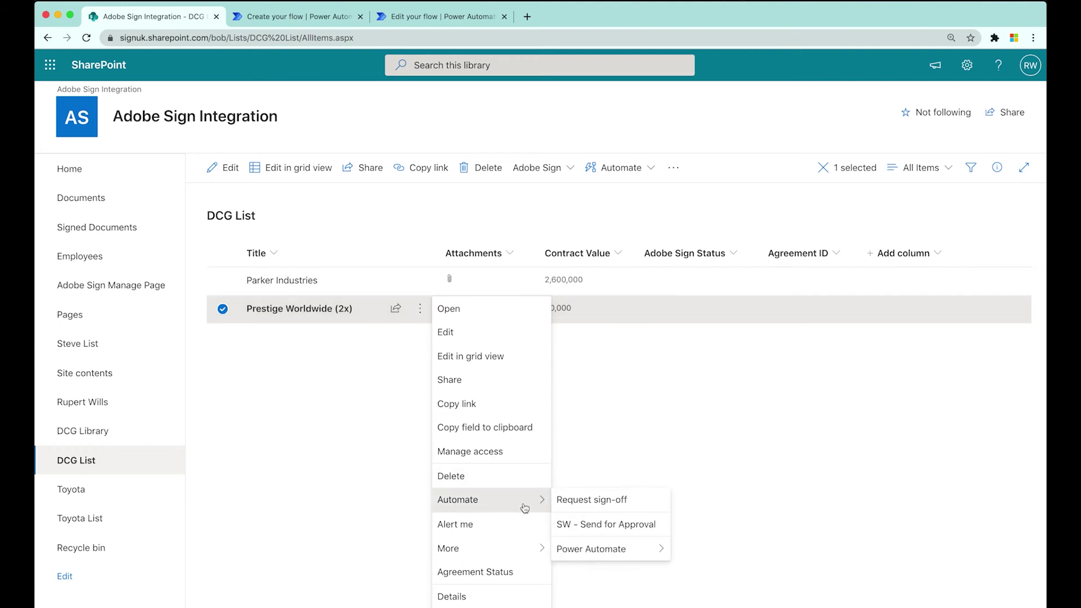
click(610, 526)
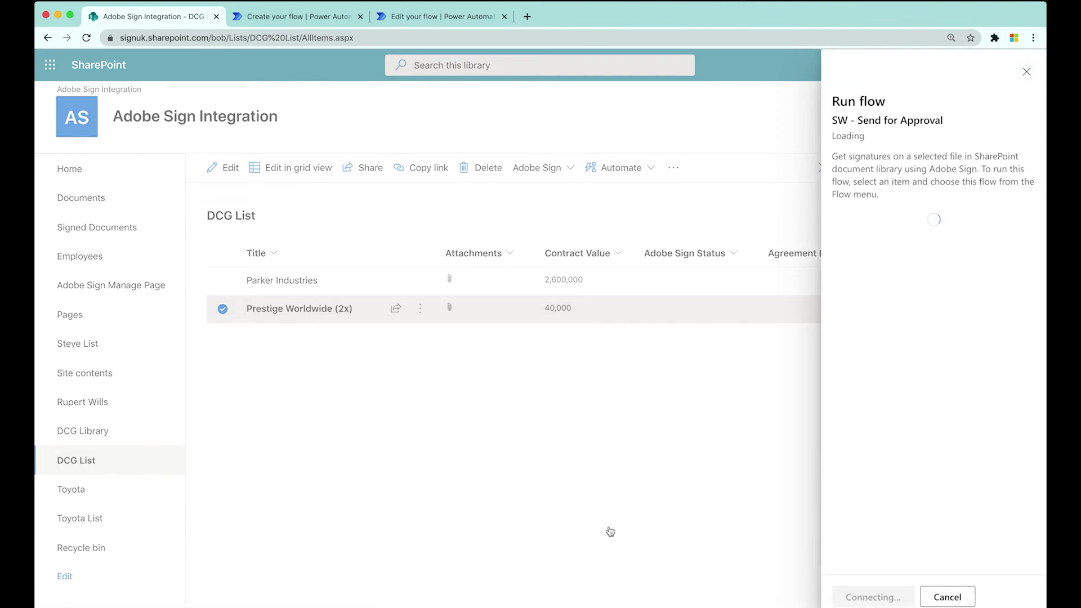
click(864, 598)
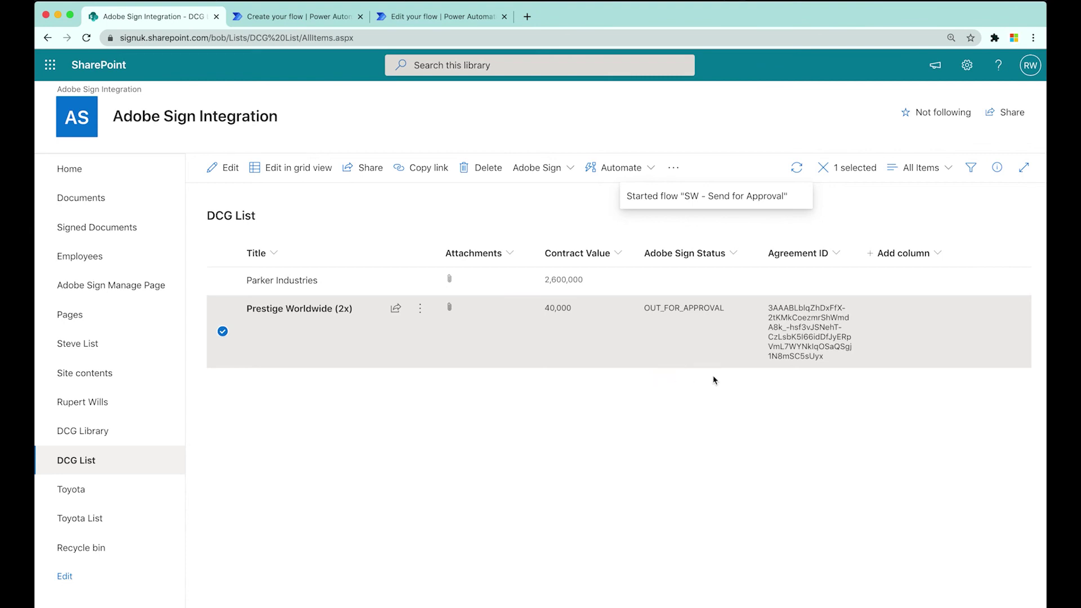
click(704, 455)
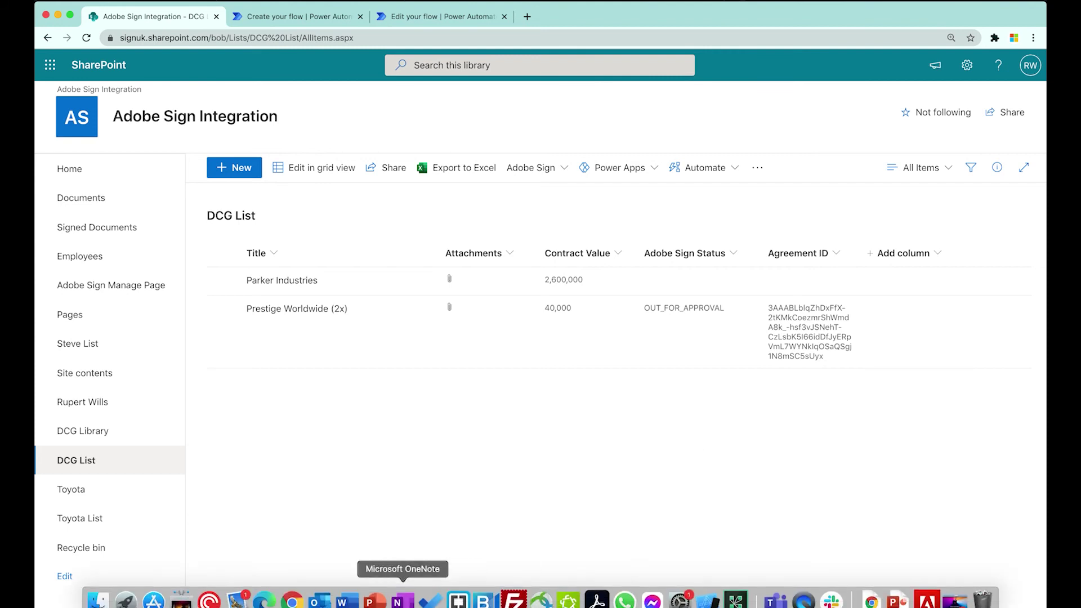
- Switch to Mail, open the Adobe Sign approval request for Prestige Worldwide (2x) and open its document for review and approval
click(238, 597)
click(209, 87)
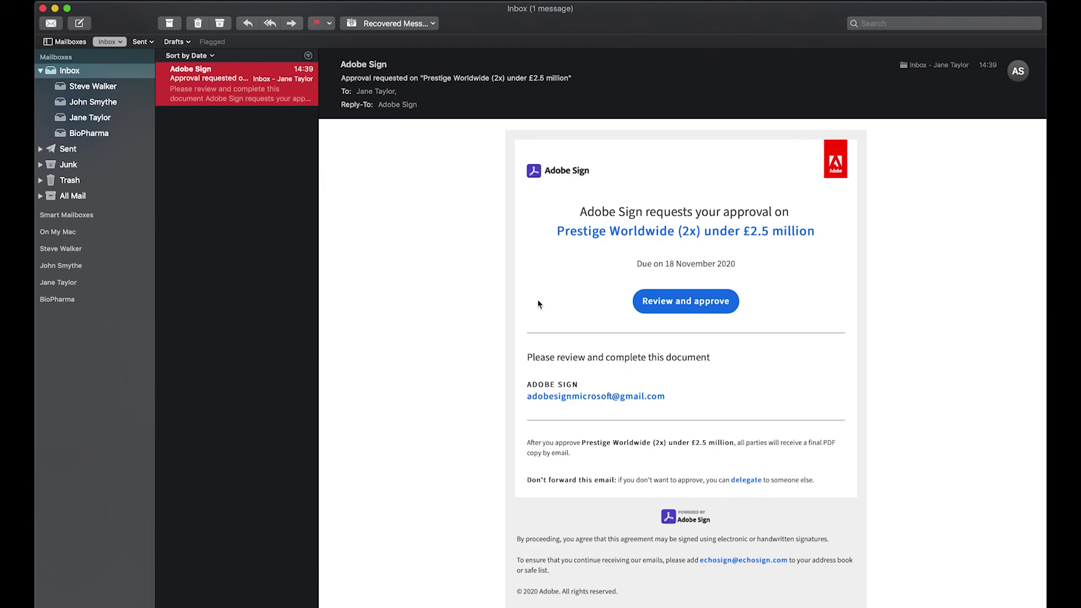
click(685, 304)
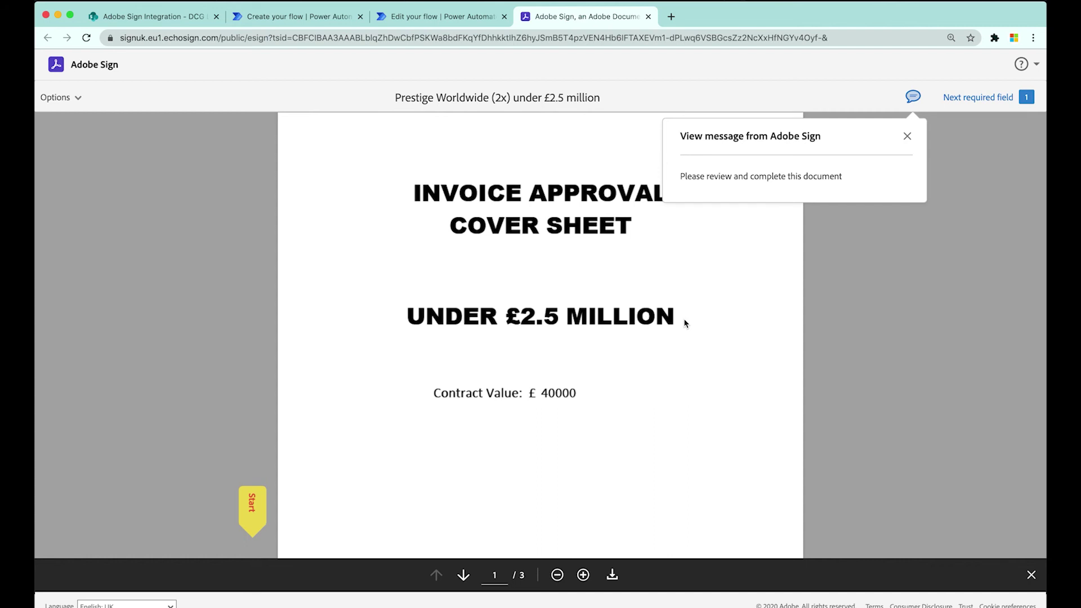
- Zoom the agreement out to show whole pages and look over the cover sheet and the attached invoice
click(560, 580)
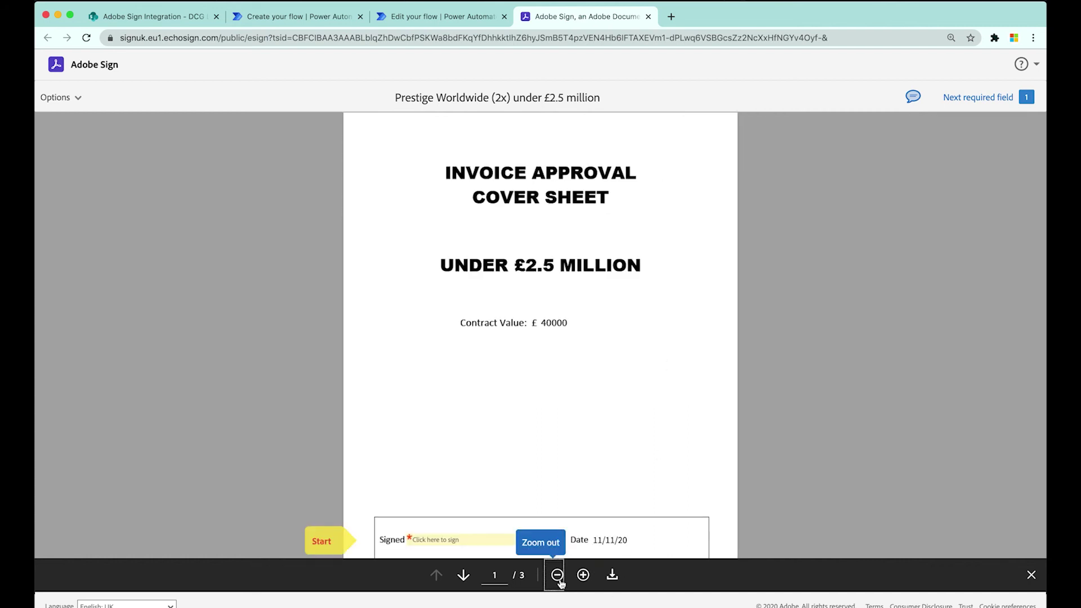
click(559, 578)
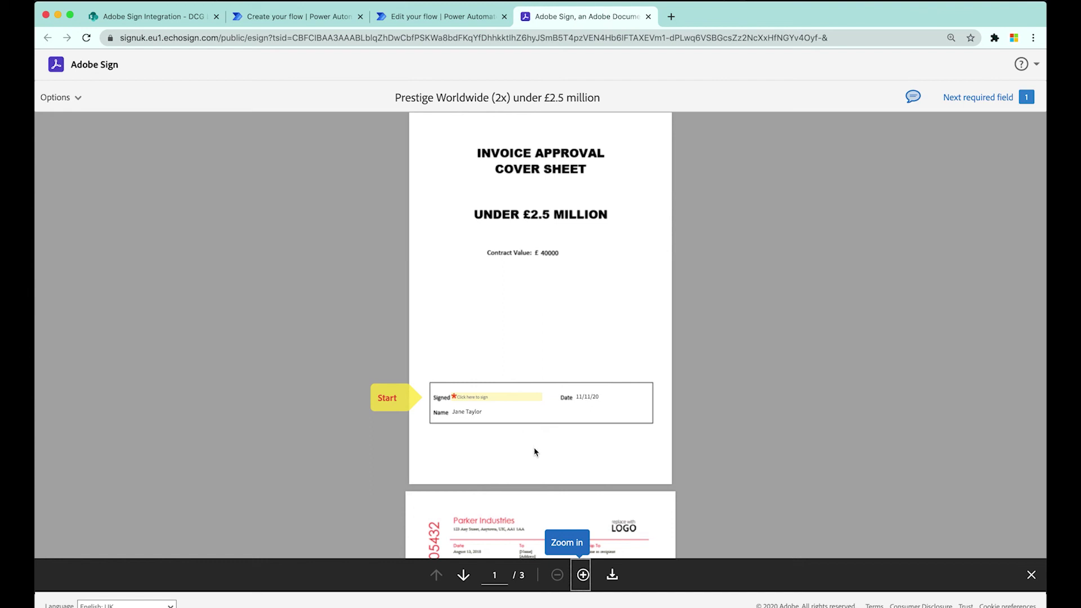
scroll(545, 460, down, 6)
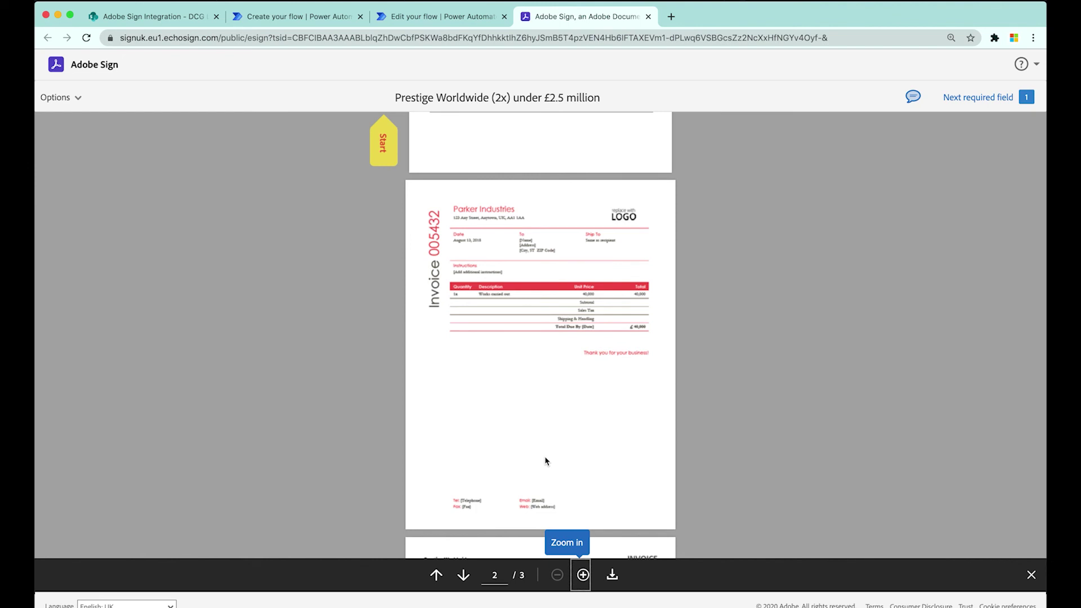
- Apply the prefilled typed signature to the cover sheet's Signed field and approve the agreement
scroll(545, 461, down, 6)
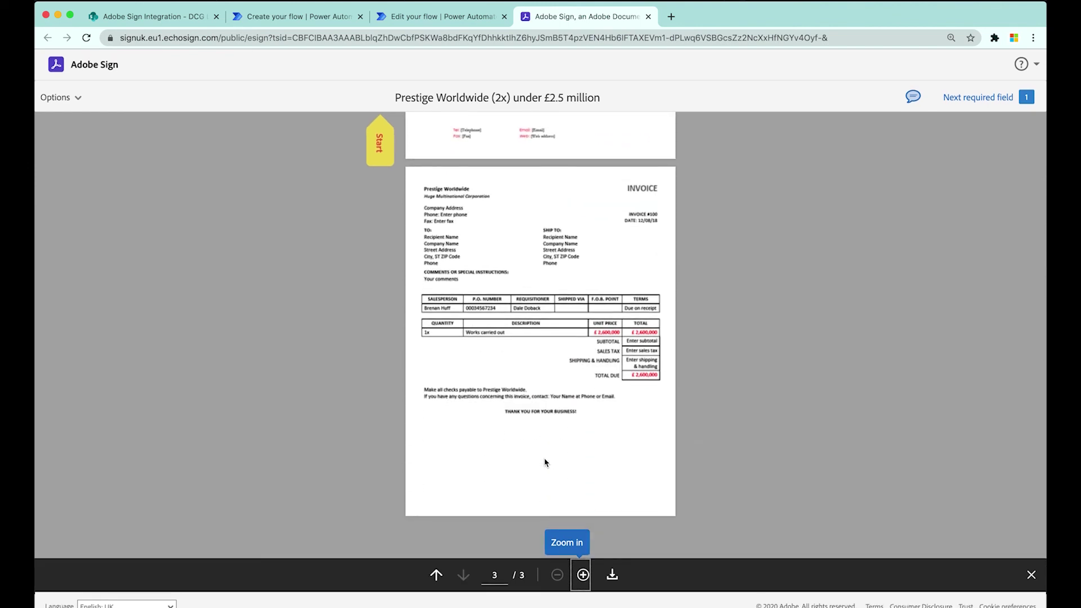
scroll(530, 451, up, 8)
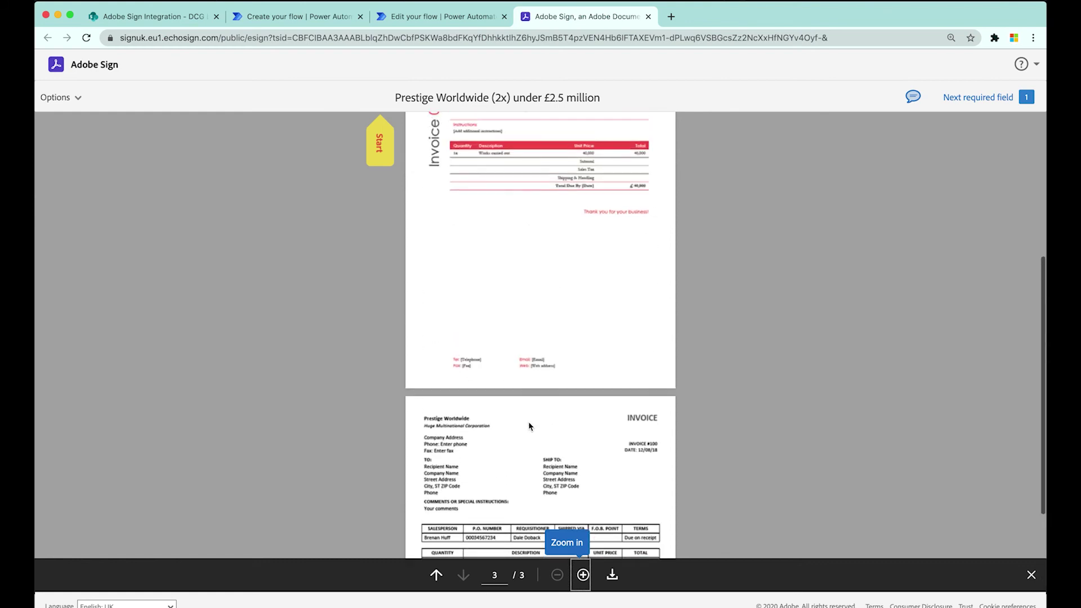
scroll(521, 398, up, 5)
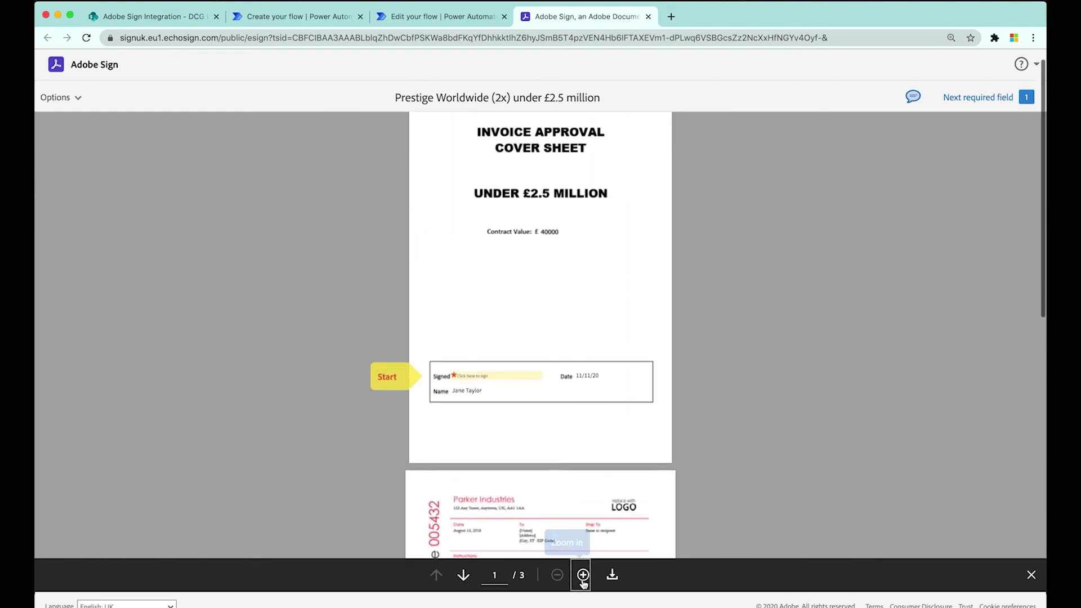
click(583, 575)
click(583, 576)
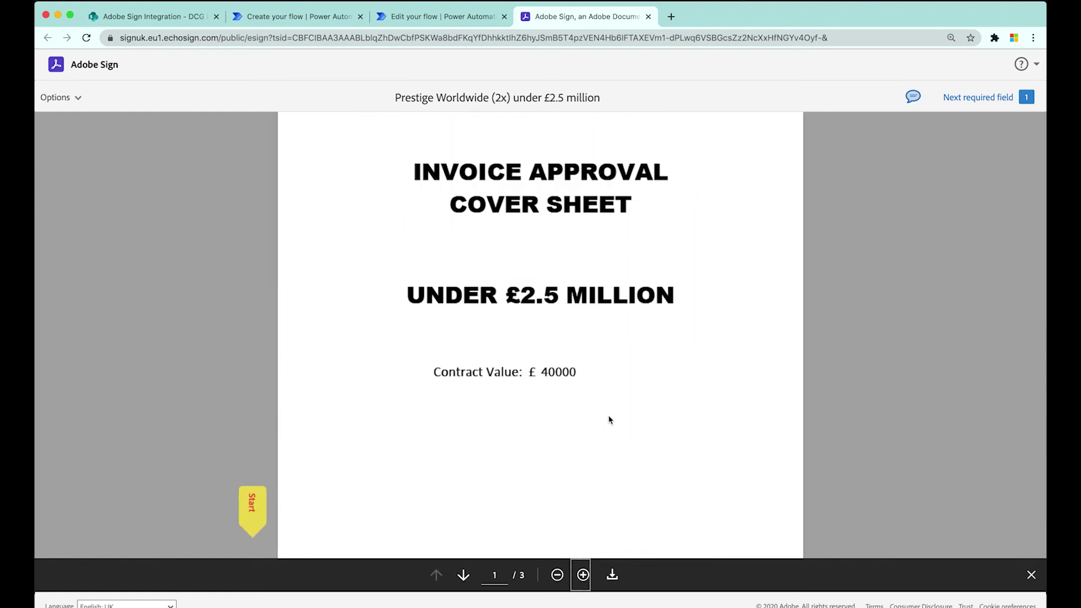
scroll(608, 416, down, 5)
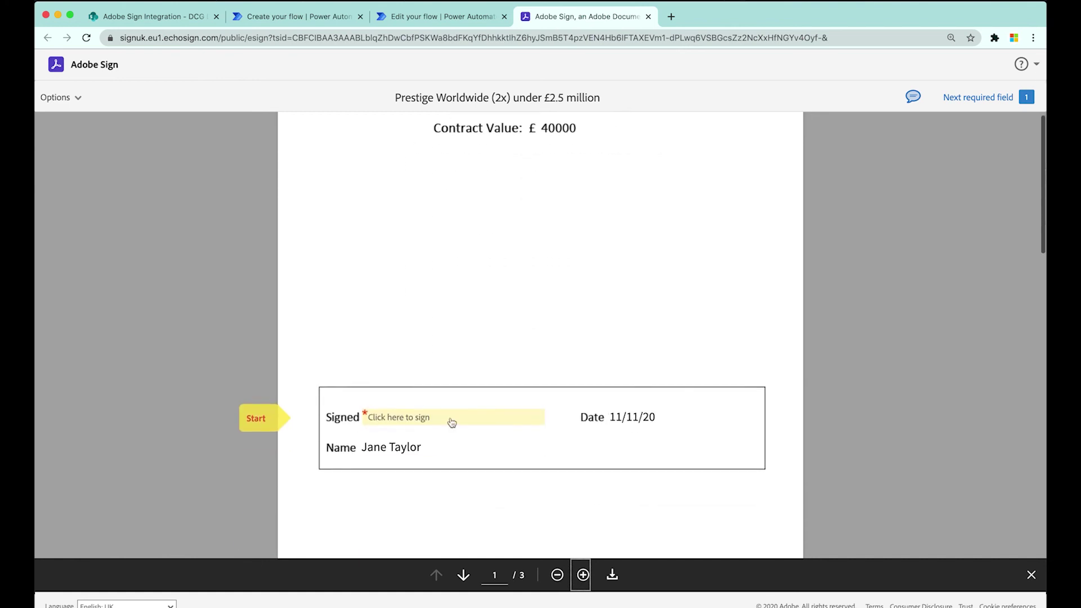
click(400, 420)
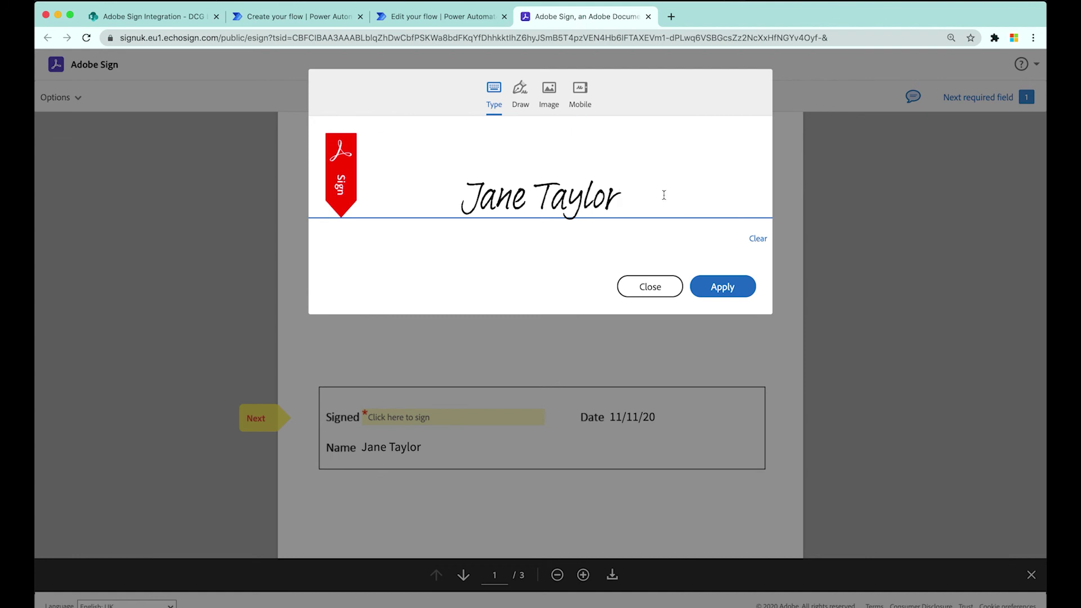
click(724, 288)
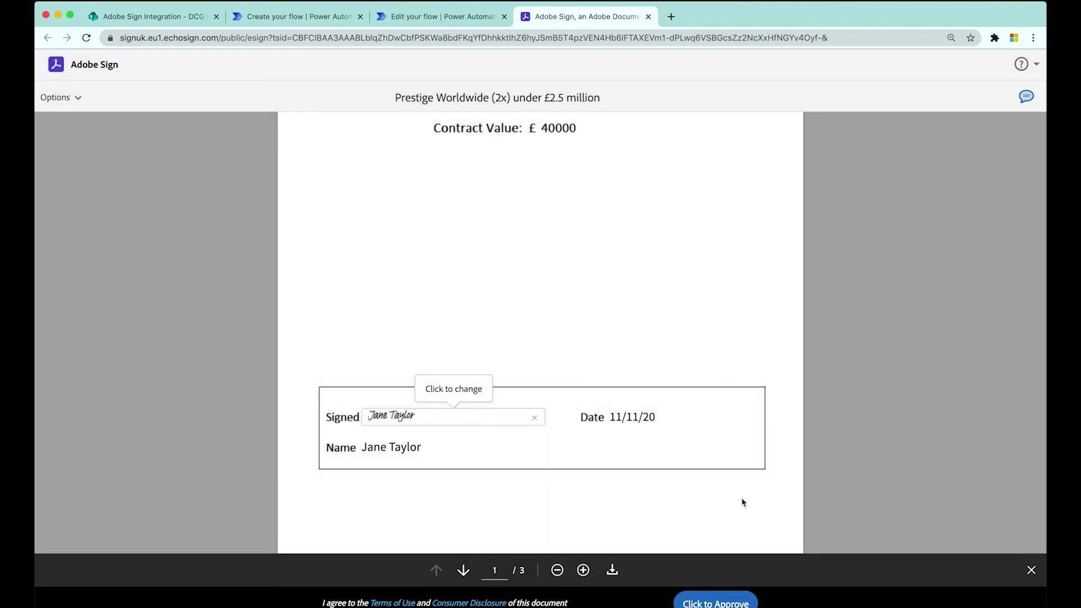
click(716, 603)
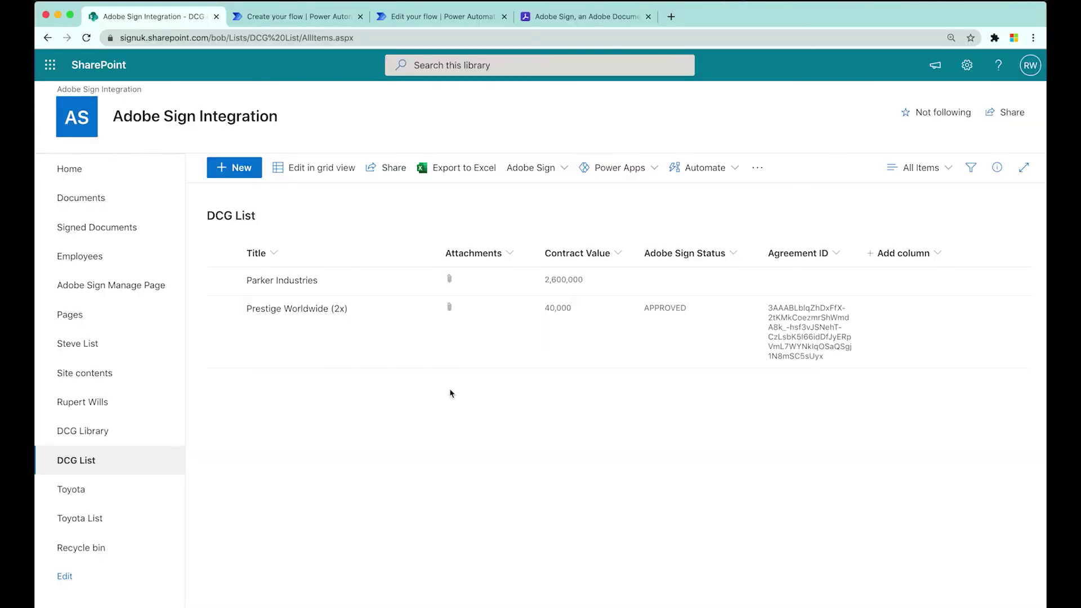
- Open the Signed Documents library and sort its files by Modified, newest first, to locate the signed Prestige Worldwide (2x) PDF
click(93, 234)
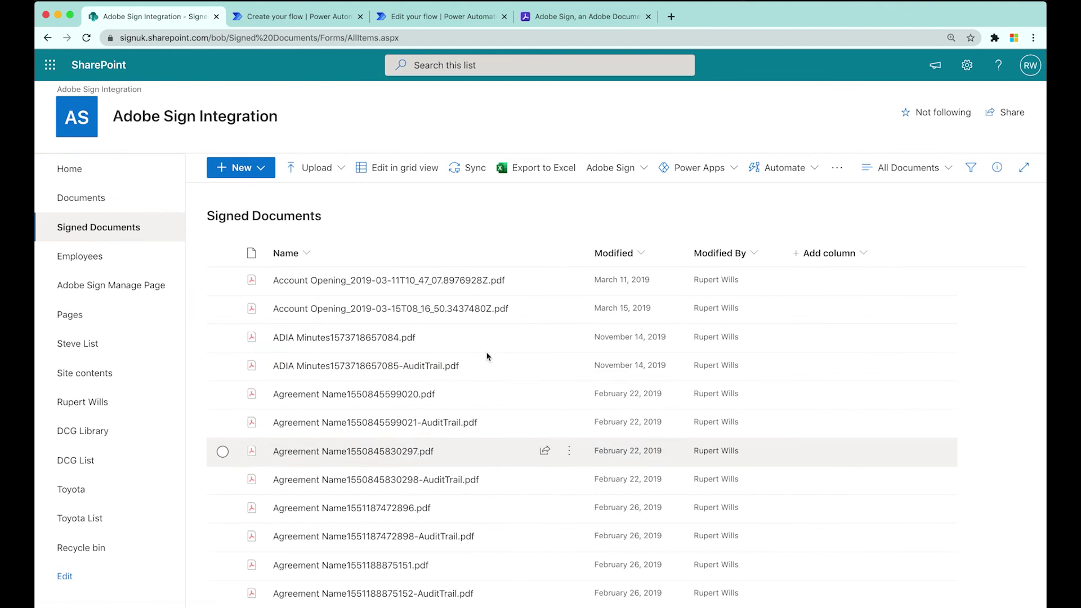
click(629, 253)
click(638, 303)
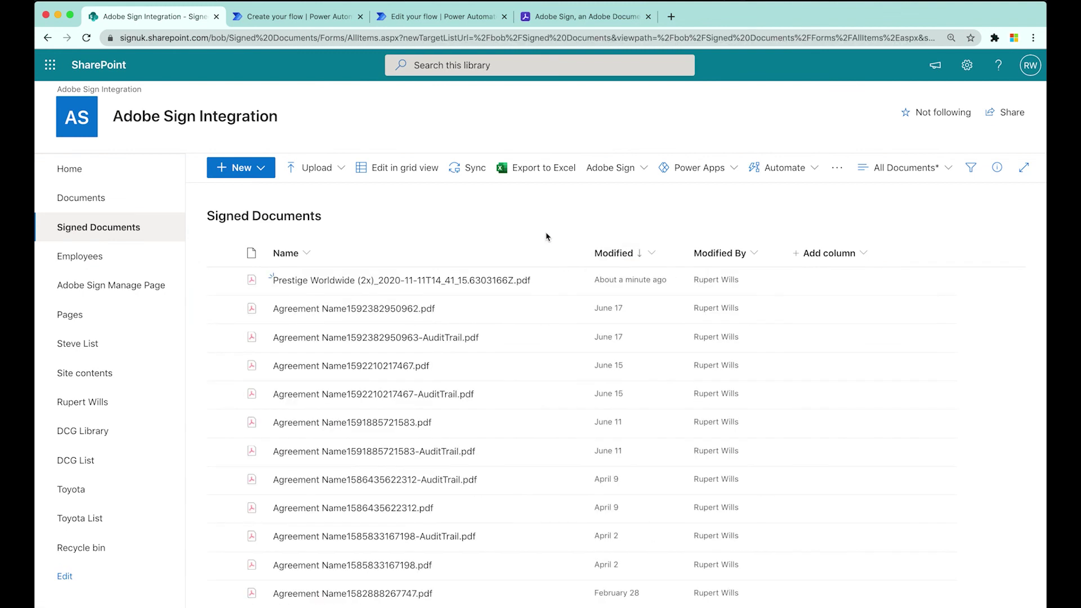
mouse_move(557, 291)
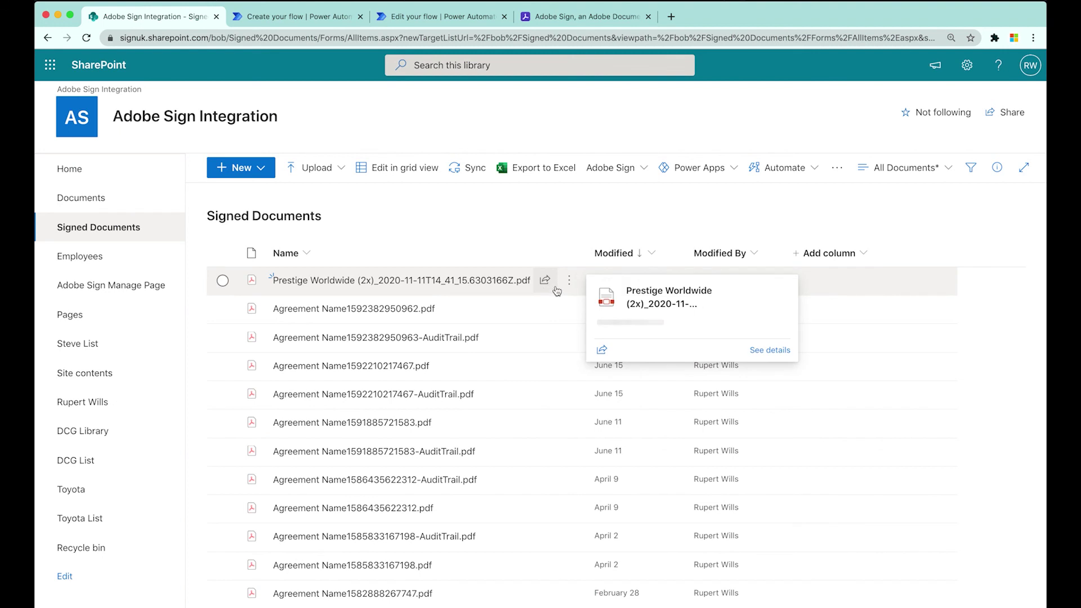